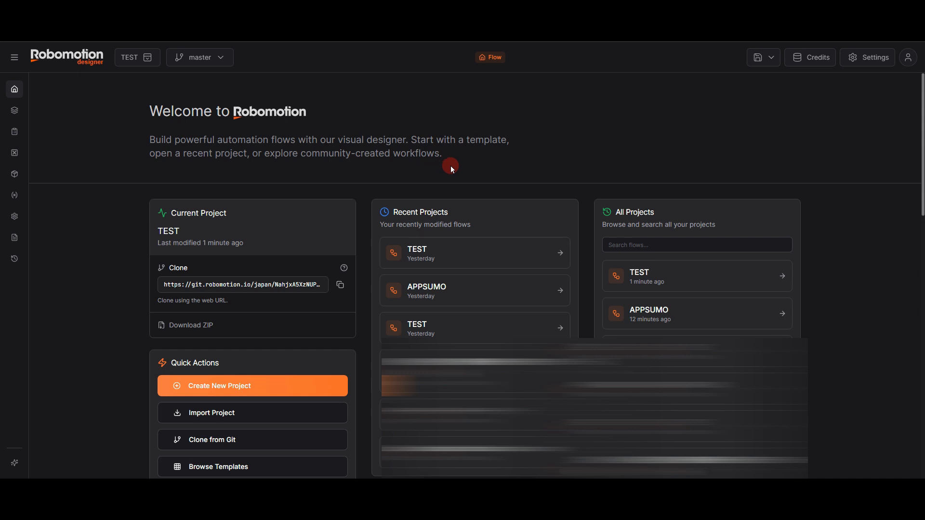
Step: Create a new project named TEST with the AI Assistant enabled
click(301, 382)
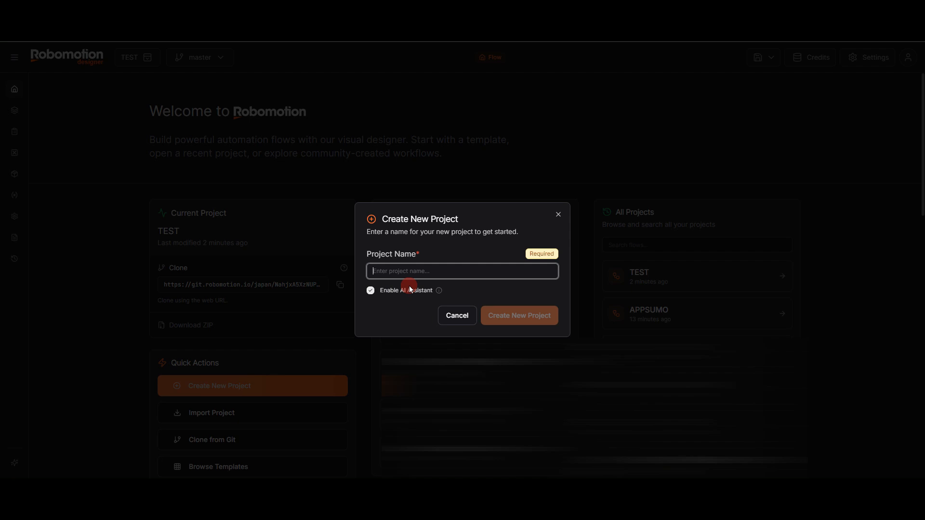
text(TEST)
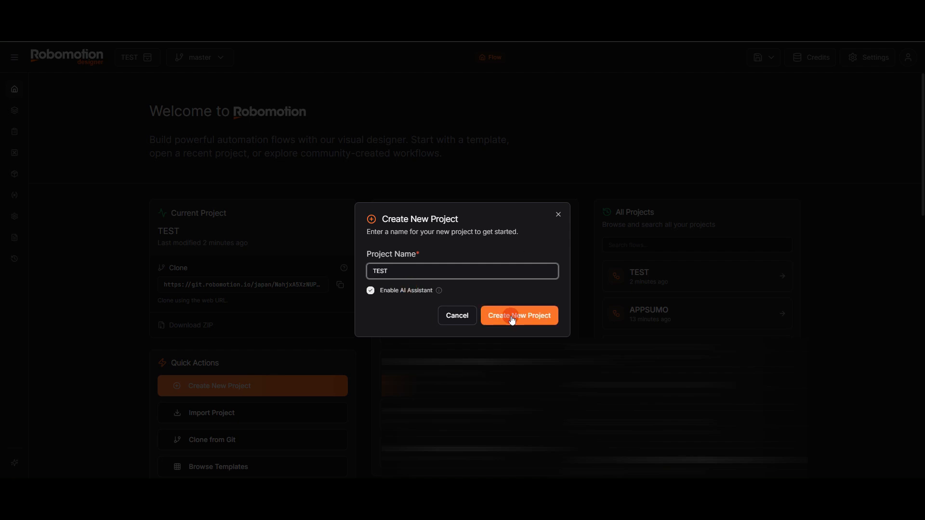
click(544, 316)
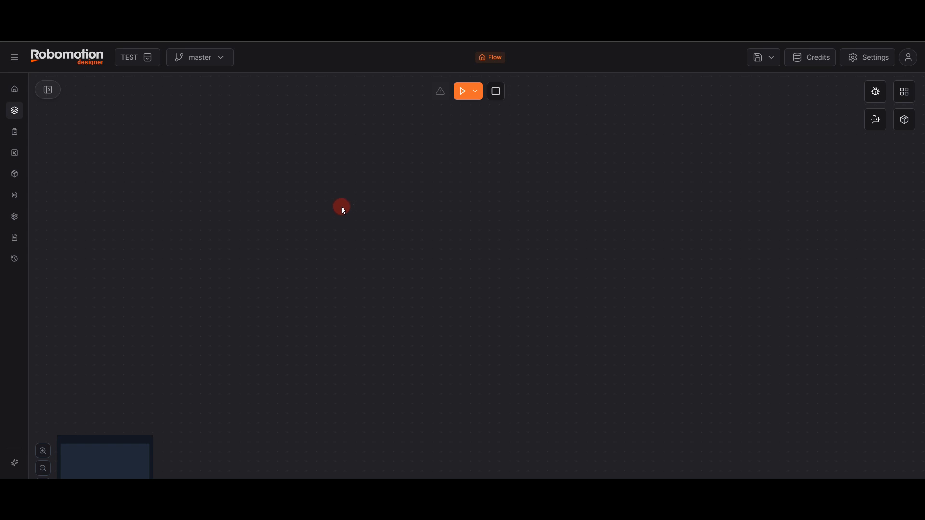
Step: Add an Inject trigger node to the empty flow canvas
right_click(325, 164)
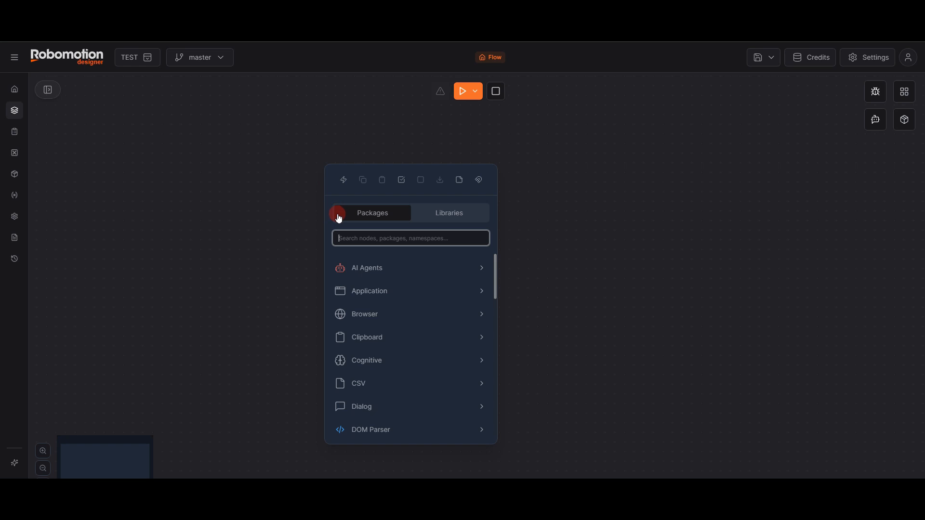
text(l)
text(nj)
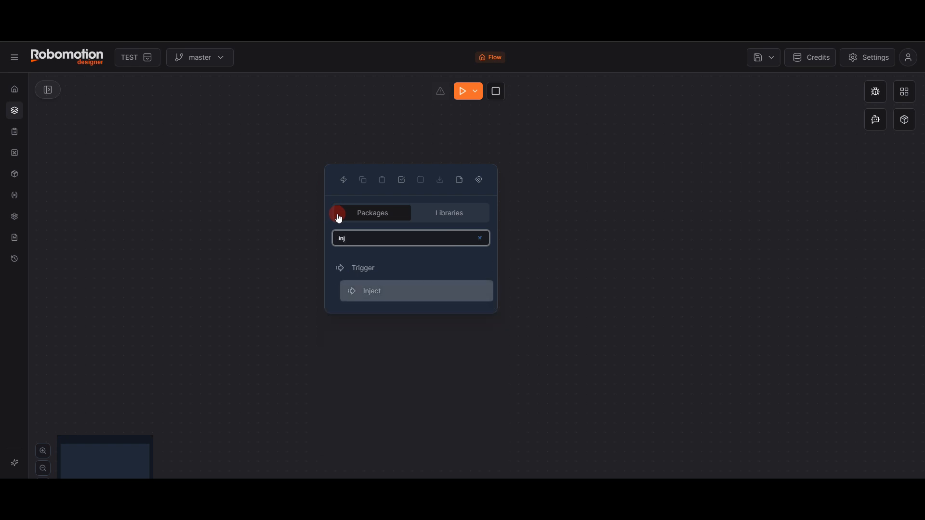
click(374, 297)
drag(448, 268, 311, 255)
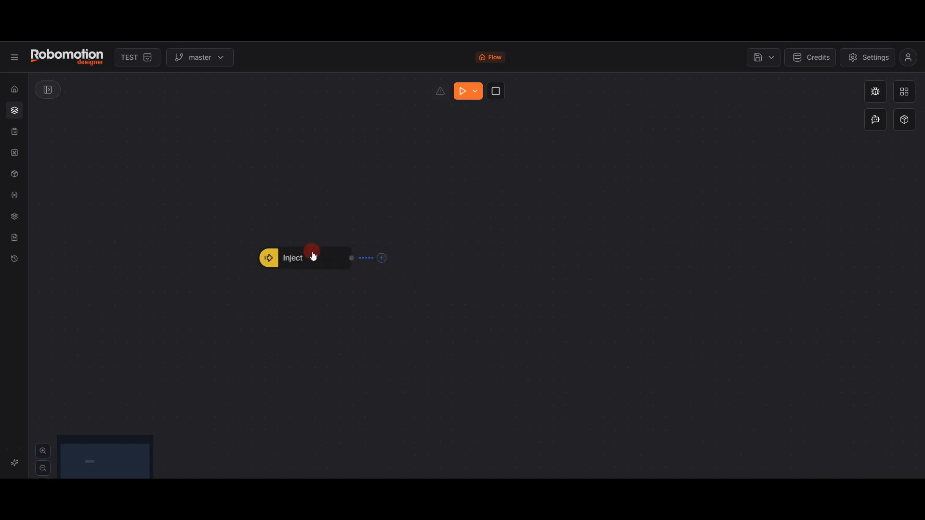
Step: Add a Browser Open Browser node connected to the output of the Inject node
click(382, 258)
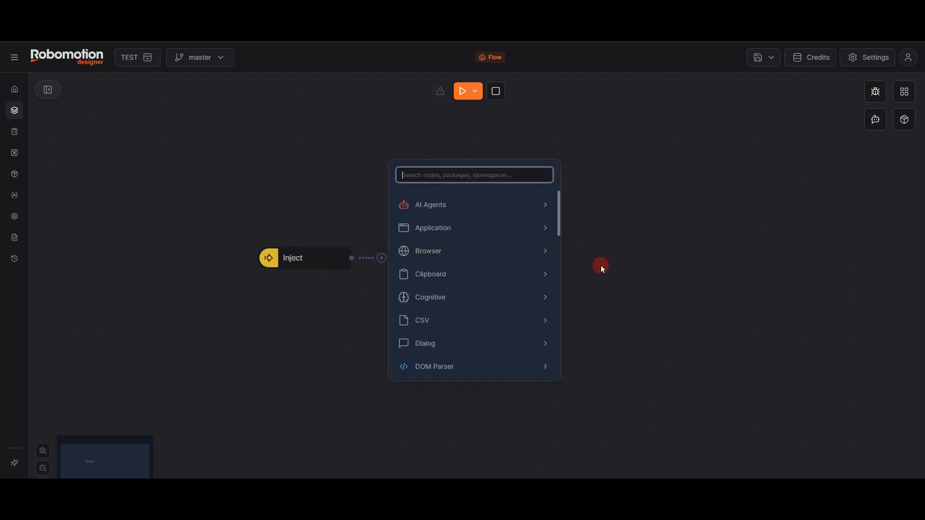
click(518, 253)
scroll(532, 294, down, 2)
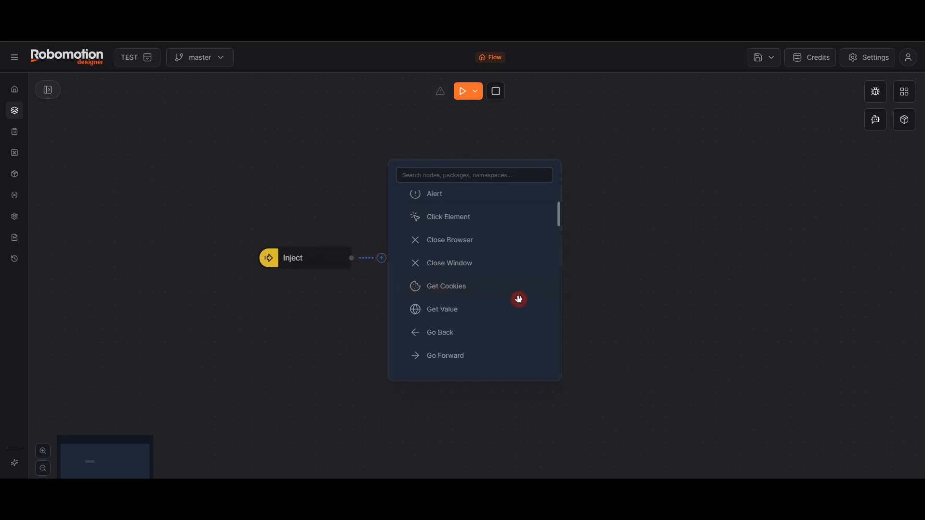
scroll(501, 276, down, 2)
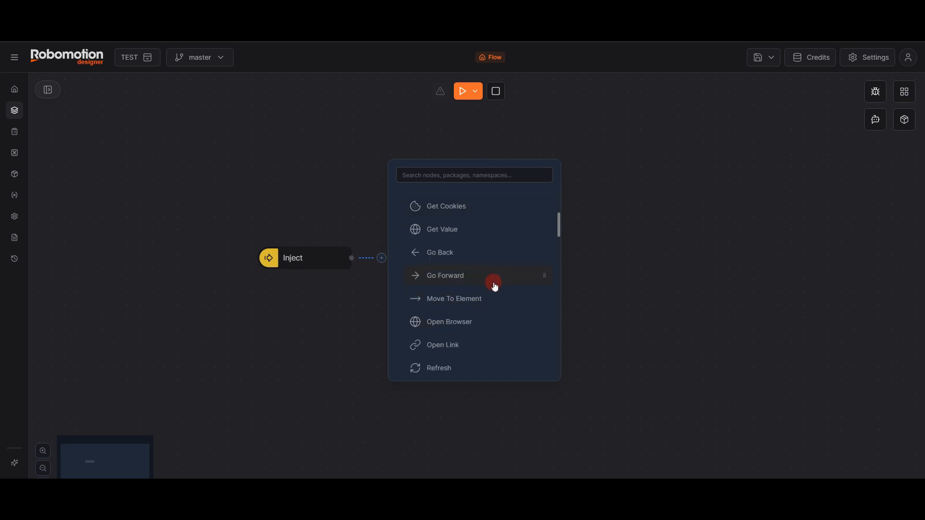
click(479, 322)
drag(429, 268, 451, 264)
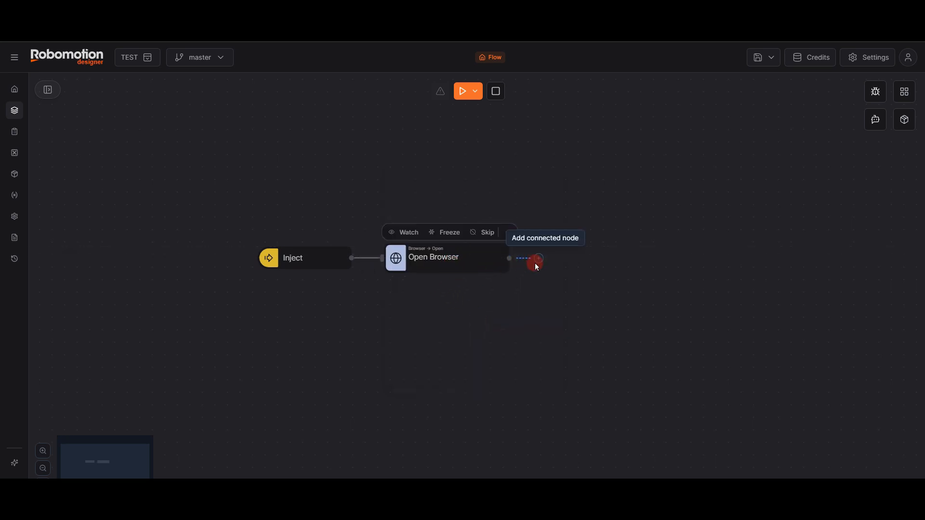
click(537, 260)
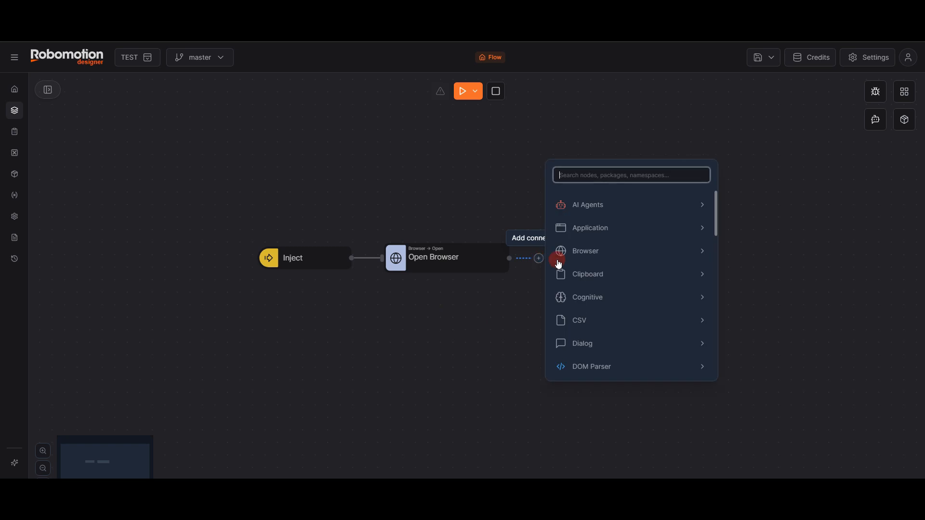
click(894, 267)
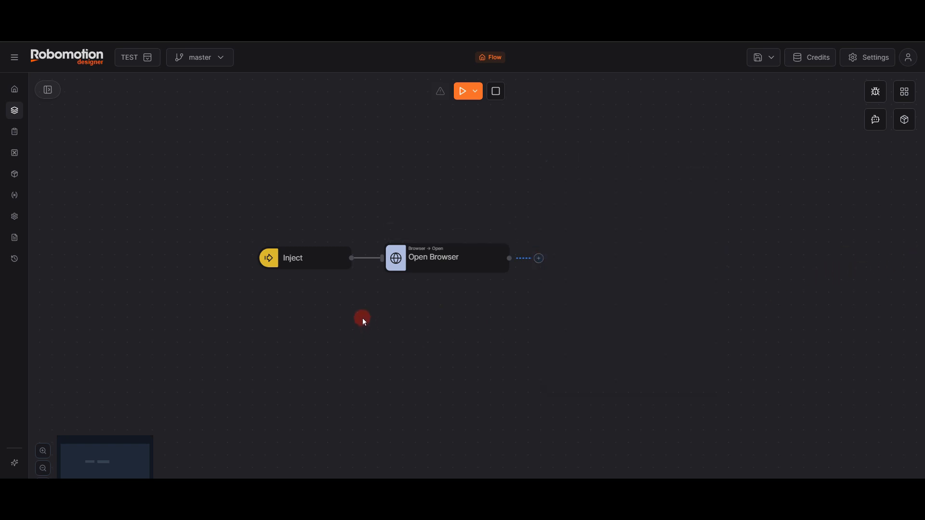
Step: Add the Mail nodes Create Folder and Delete Mail, wiring Create Folder between Open Browser and Delete Mail
click(47, 90)
scroll(94, 207, down, 6)
click(103, 192)
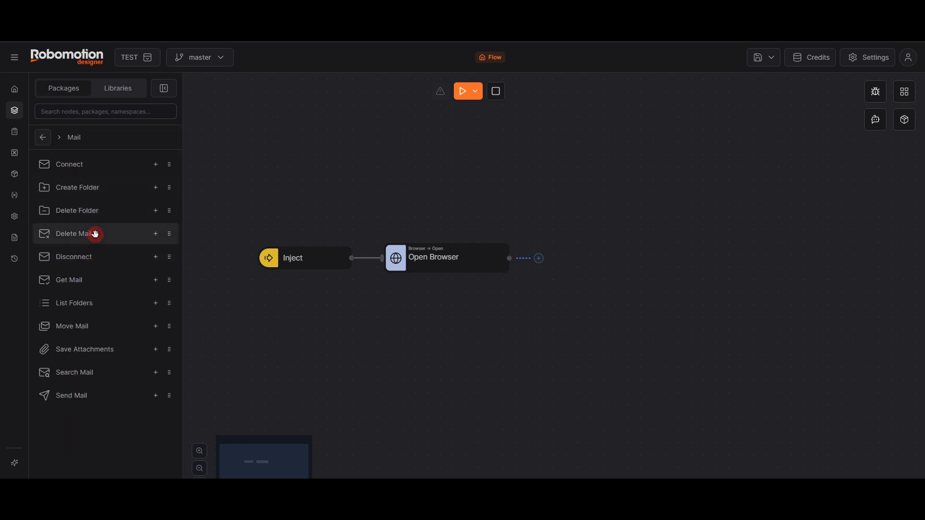
drag(101, 188, 434, 206)
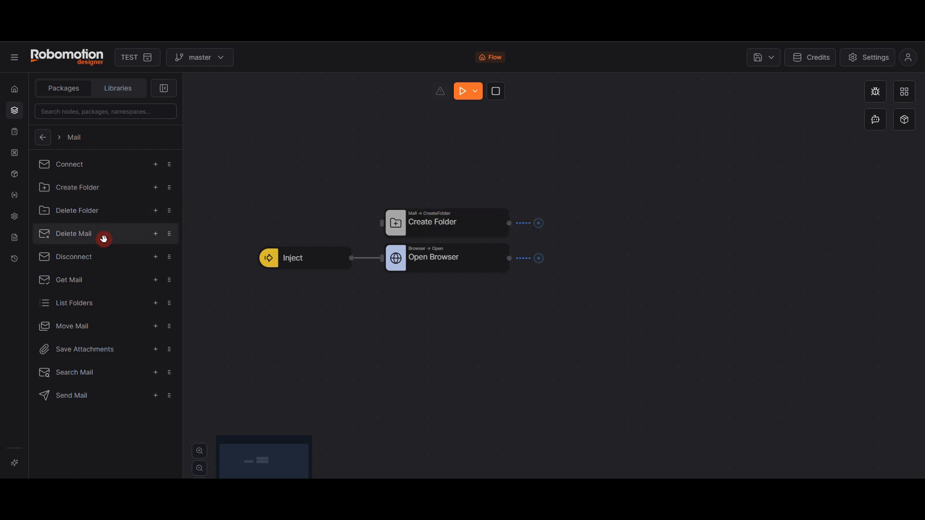
drag(91, 240, 584, 258)
drag(496, 261, 533, 224)
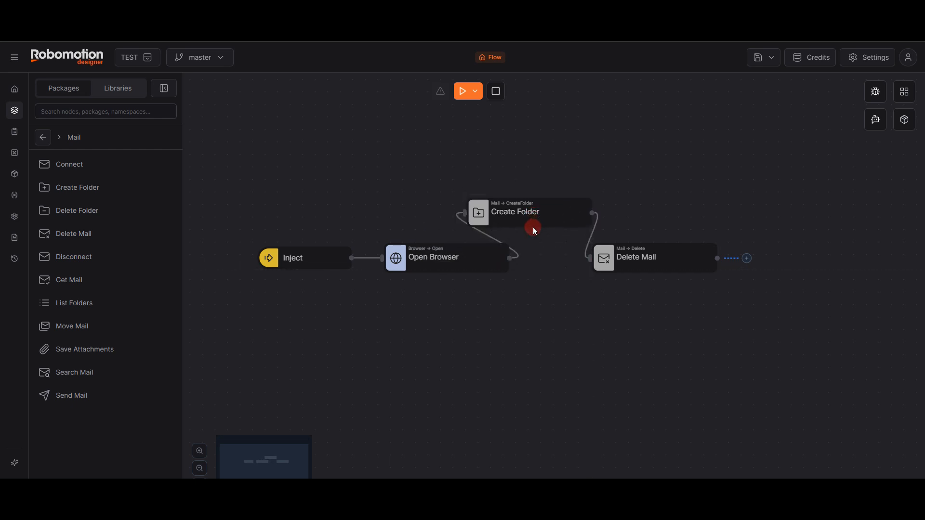
Step: Close the node library and delete all nodes from the flow canvas
scroll(722, 320, down, 1)
drag(247, 159, 314, 169)
click(163, 93)
drag(211, 122, 777, 359)
key(Delete)
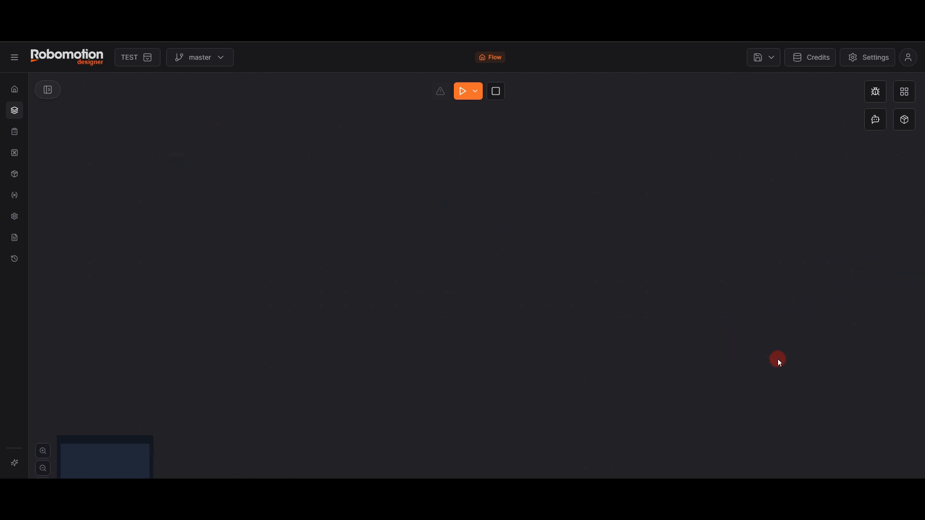
Step: Open the AI Assistant in a wider pane and bring up the OpenRouter entry in its AI API key settings
click(883, 128)
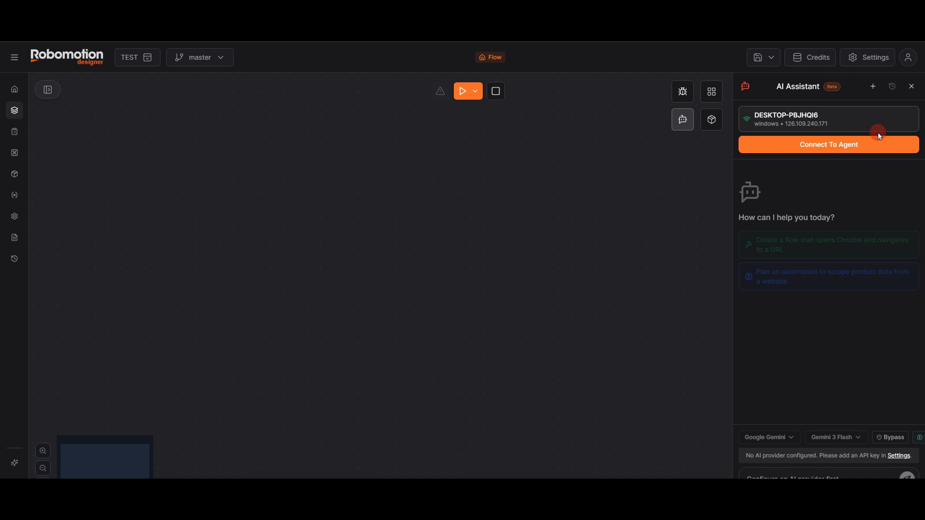
drag(733, 190, 567, 217)
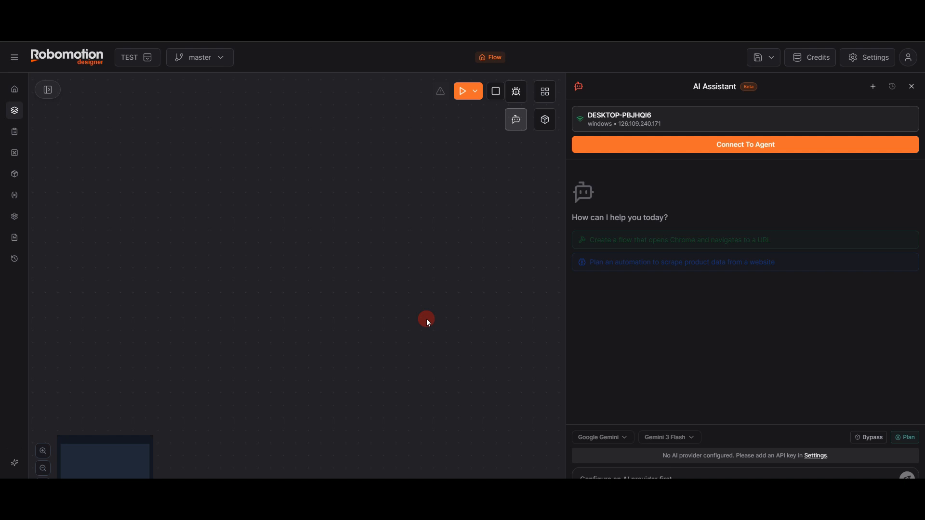
click(814, 456)
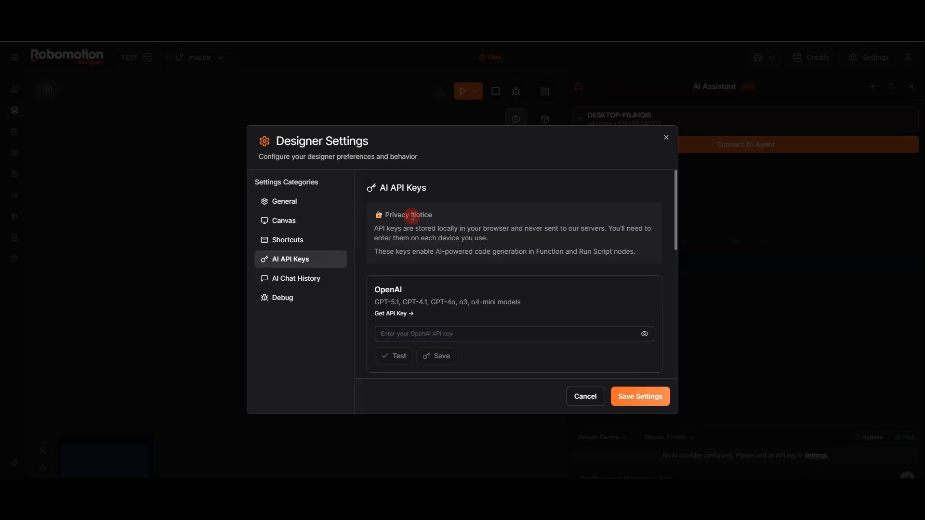
scroll(413, 215, down, 6)
scroll(412, 290, up, 10)
scroll(413, 290, down, 6)
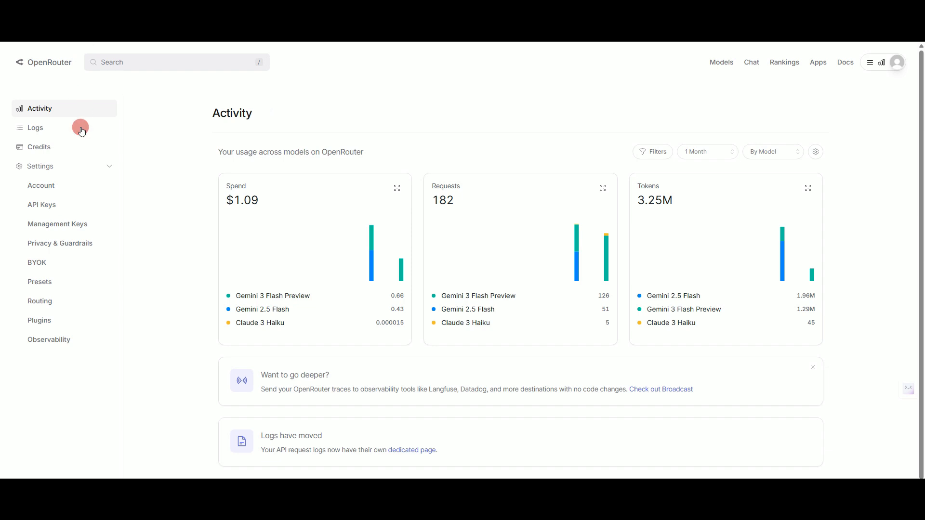
Step: In OpenRouter, create a new API key named ROBO
click(62, 204)
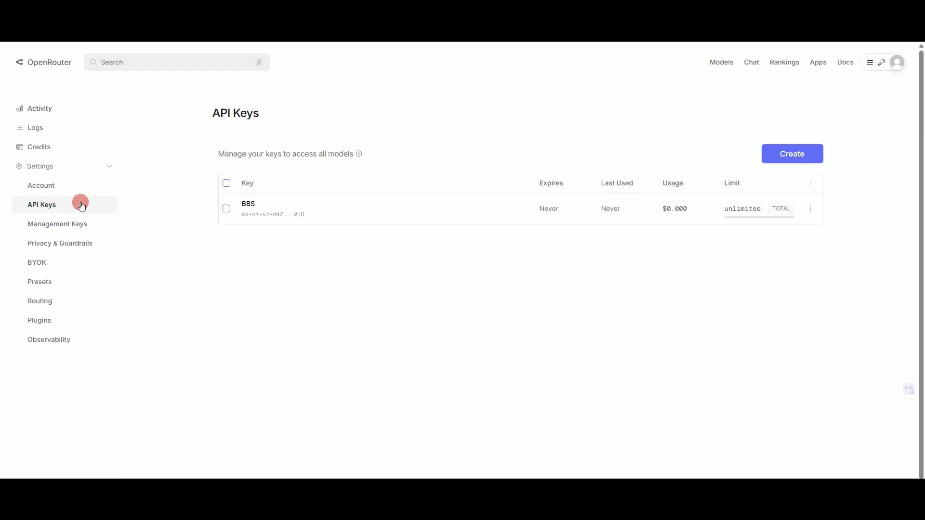
click(818, 153)
click(441, 197)
text(ROBO)
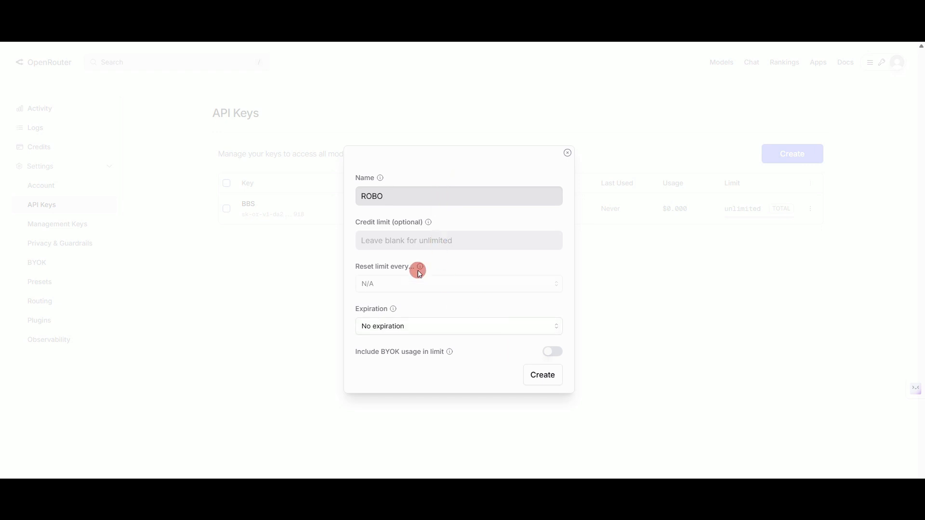
click(530, 375)
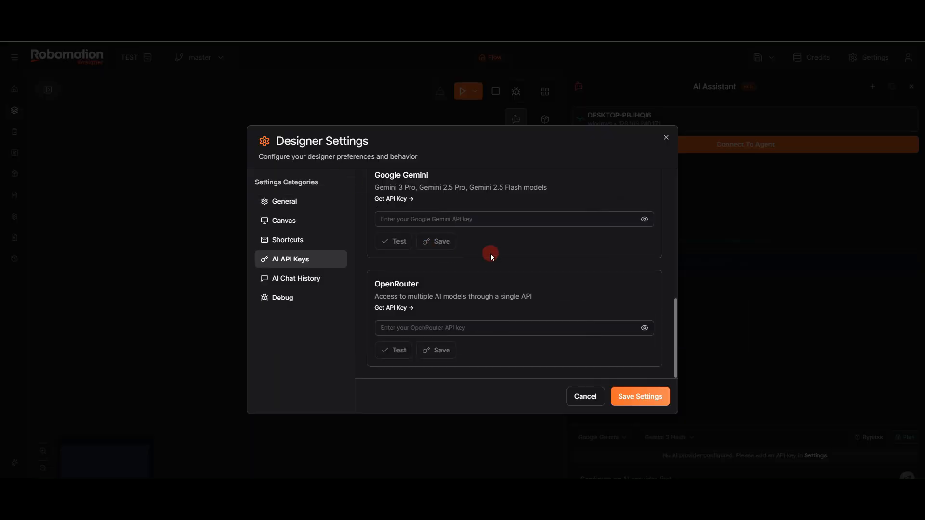
Step: Back in Robomotion, paste the OpenRouter API key into its field, test it, and save it with the settings
click(453, 327)
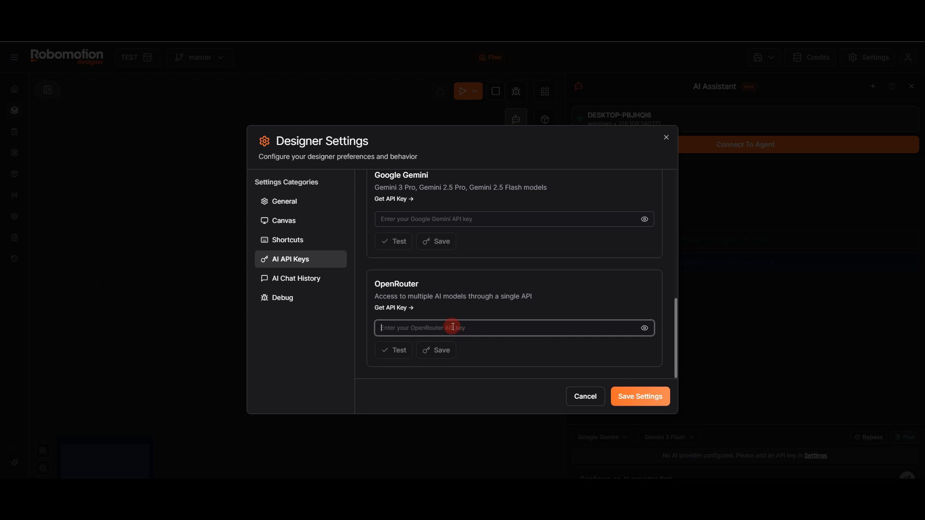
key(ctrl+v)
click(394, 355)
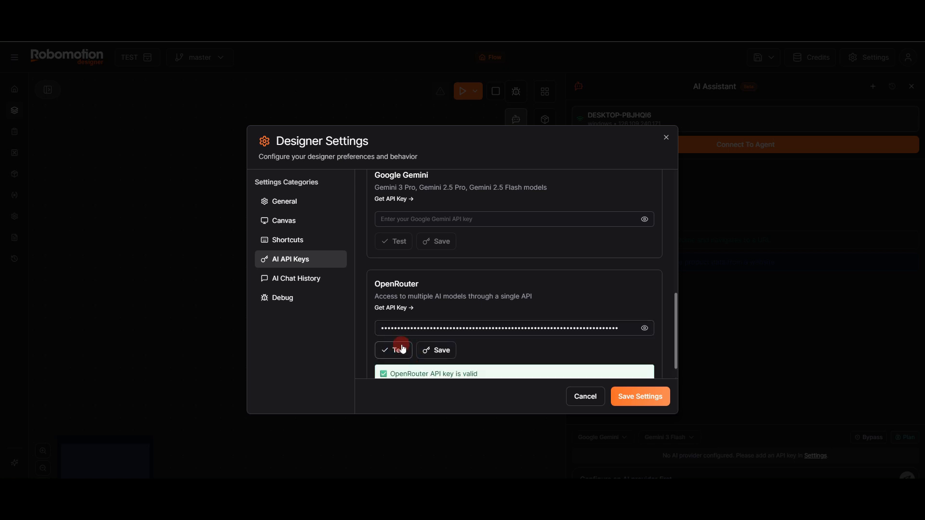
scroll(400, 351, down, 1)
click(452, 327)
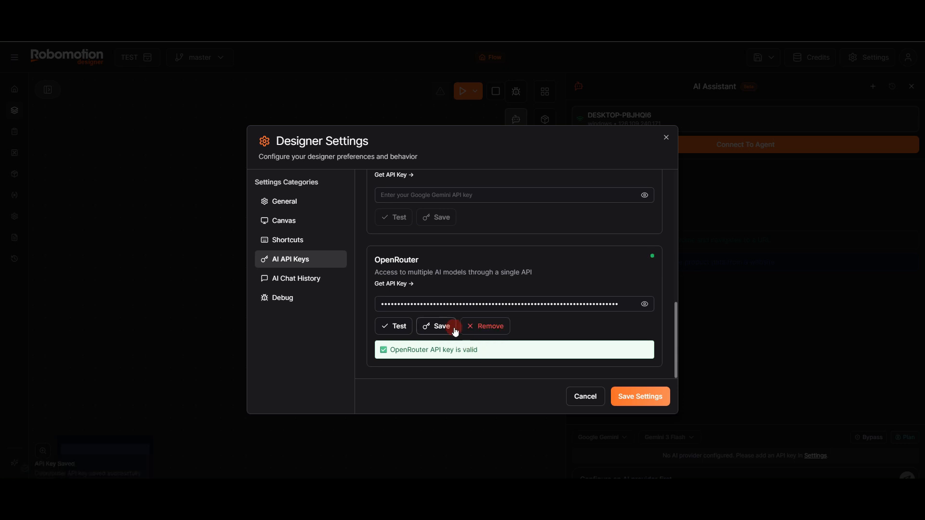
click(621, 397)
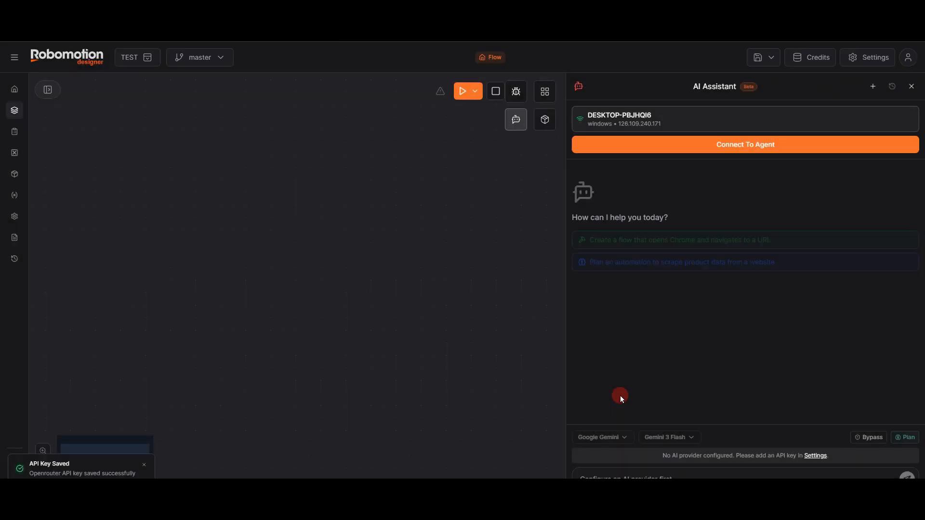
Step: Connect the AI Assistant to the listed Windows desktop agent
click(709, 144)
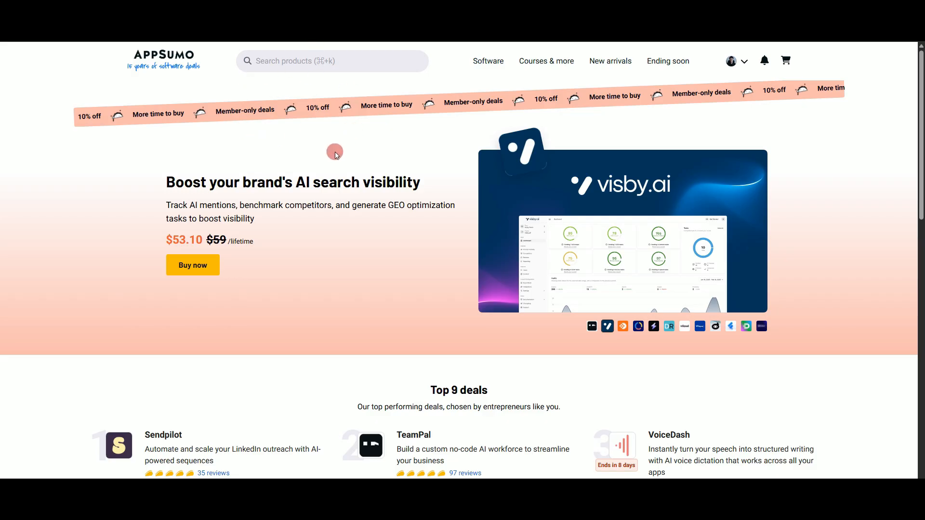
Step: Copy the address of AppSumo's software listing into the AI Assistant prompt, asking in Japanese for a flow that scrapes the product names
click(497, 76)
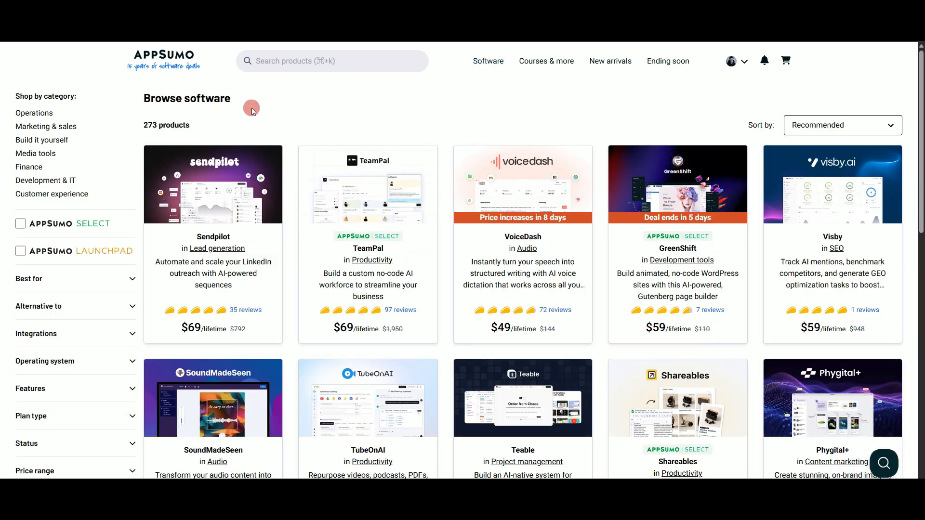
key(ctrl+l)
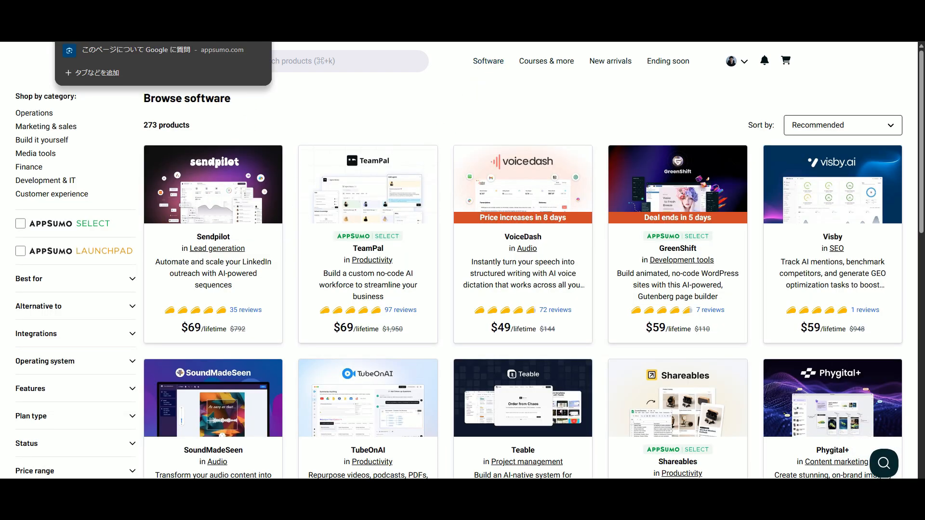
key(alt+Tab)
click(620, 476)
text(https://appsumo.com/software/)
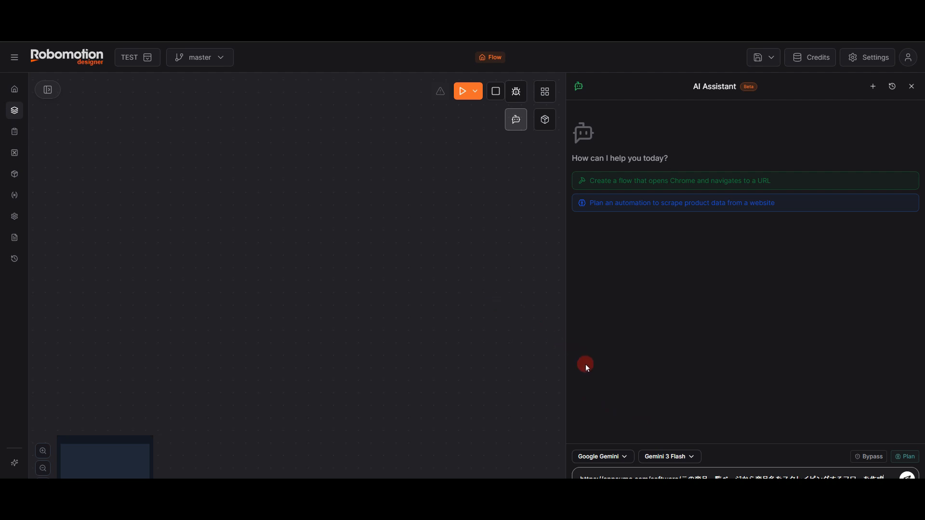
Step: Set the AI Assistant's provider to OpenRouter and its model to Google Gemini 3 Flash
click(606, 456)
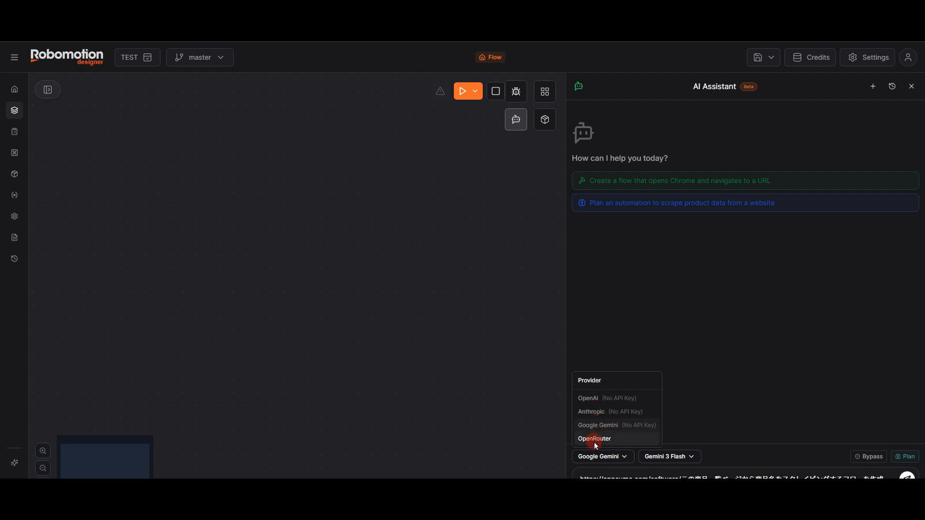
click(621, 439)
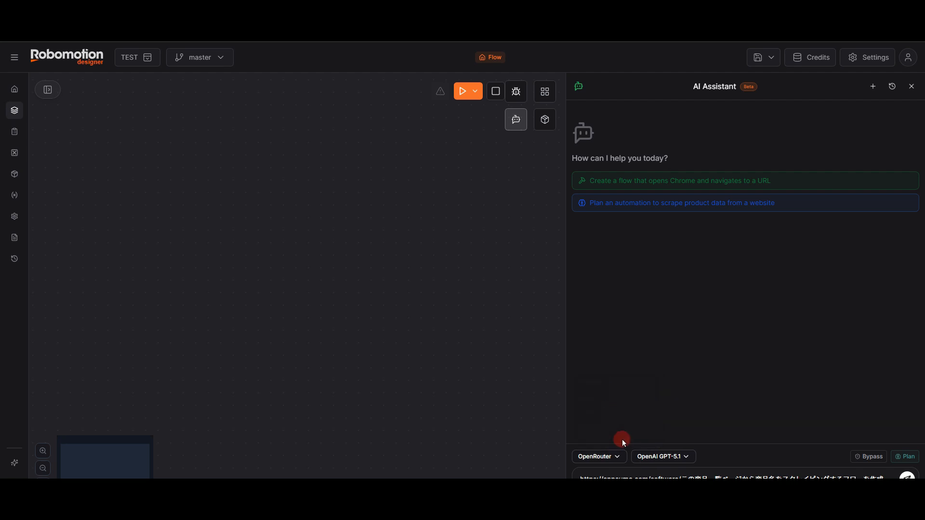
click(675, 456)
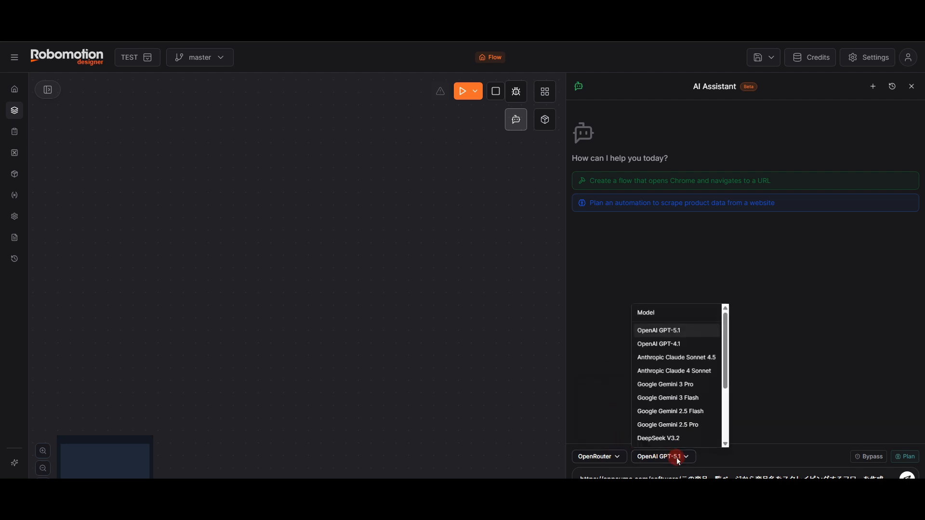
click(697, 398)
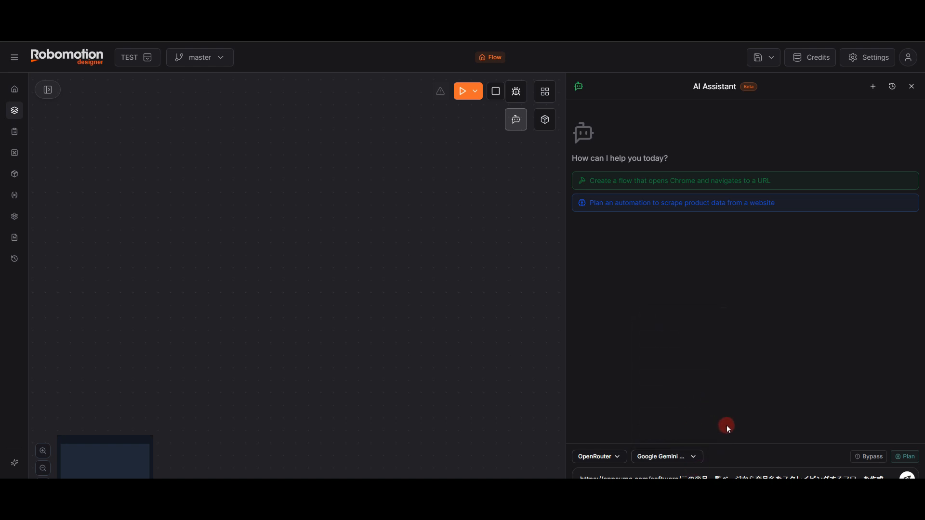
Step: Send the scraping request to the AI Assistant and approve its proposed flow plan with 作成を開始する
click(906, 478)
click(907, 477)
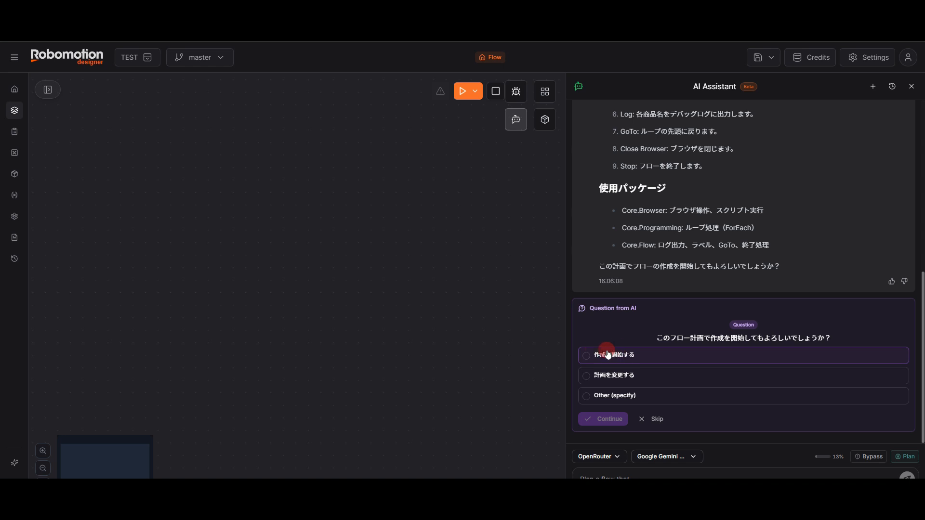
click(588, 356)
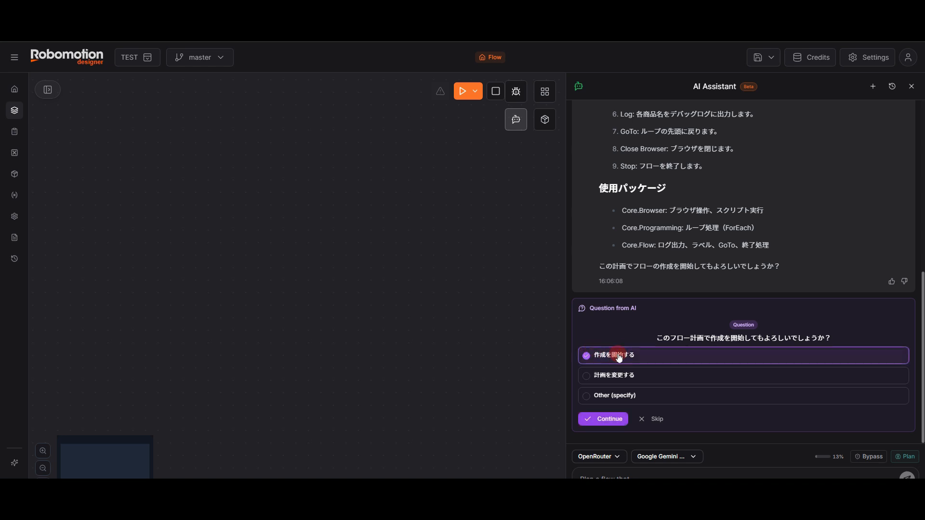
click(612, 419)
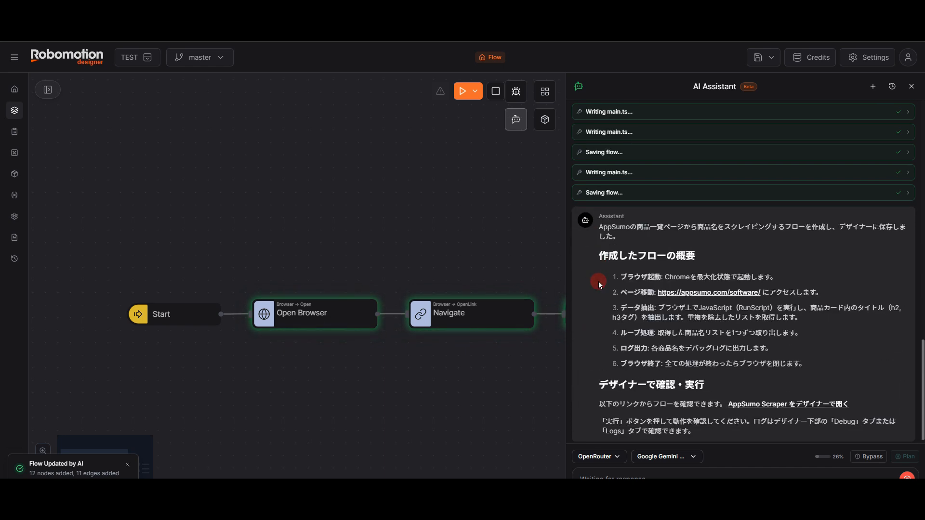
Step: Close the AI Assistant and run the generated AppSumo scraping flow on the listed Windows robot
scroll(527, 285, down, 3)
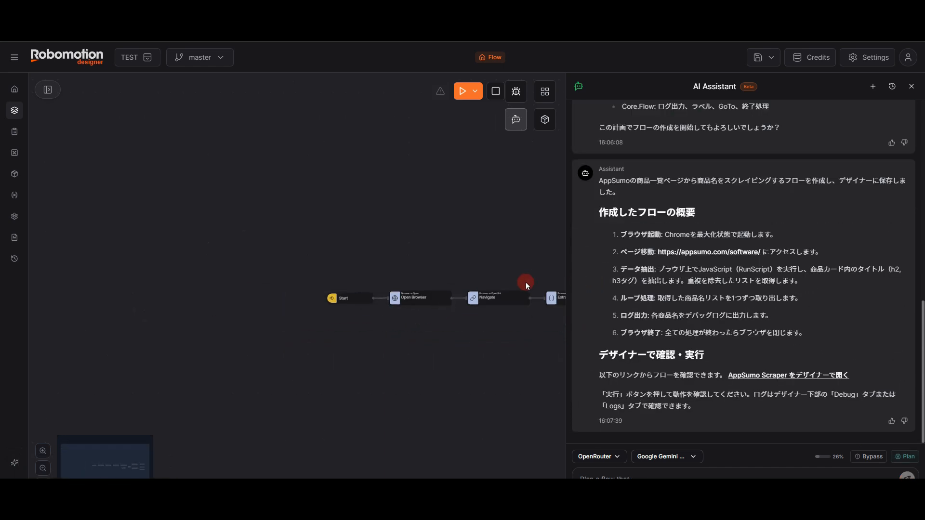
drag(445, 326, 116, 320)
drag(316, 334, 299, 340)
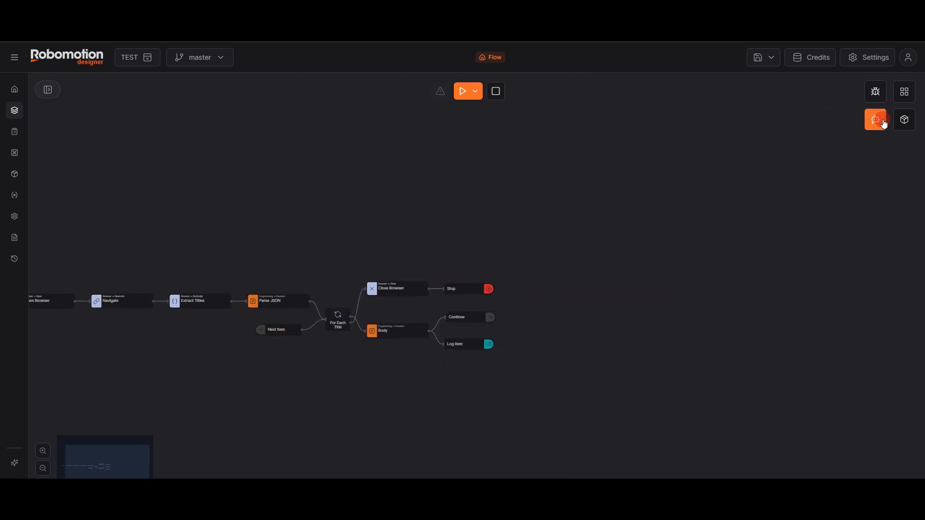
click(876, 118)
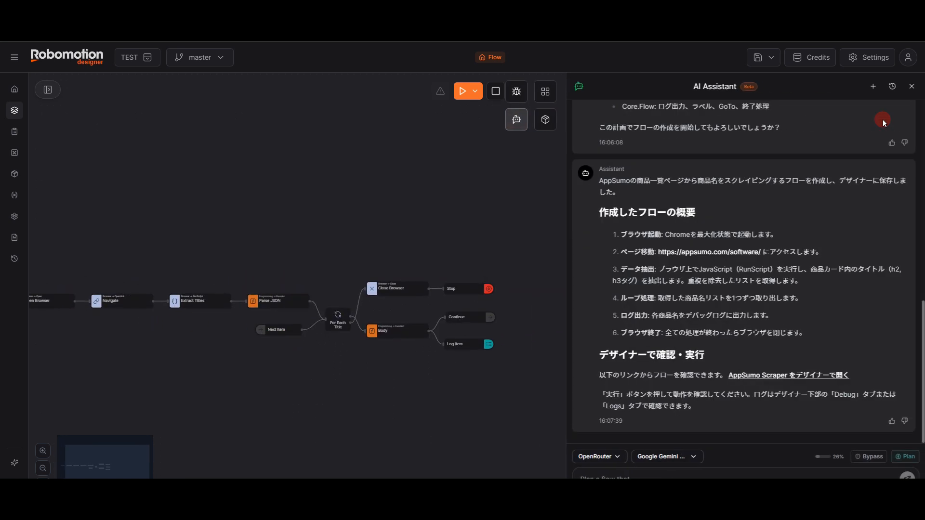
click(910, 86)
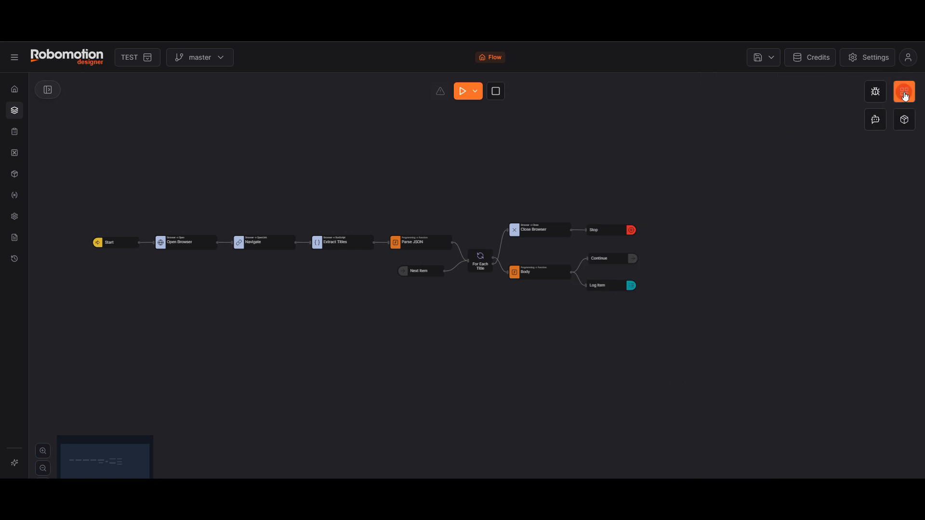
click(475, 91)
click(470, 109)
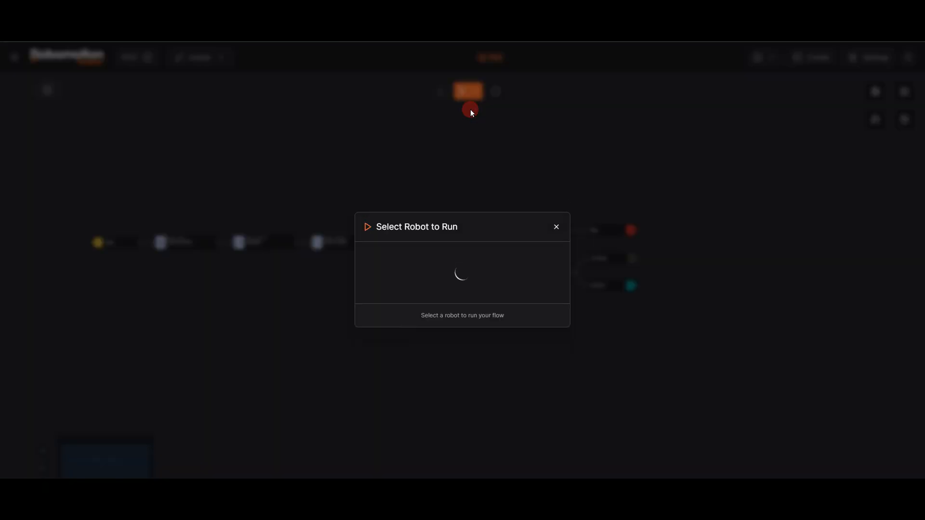
click(411, 269)
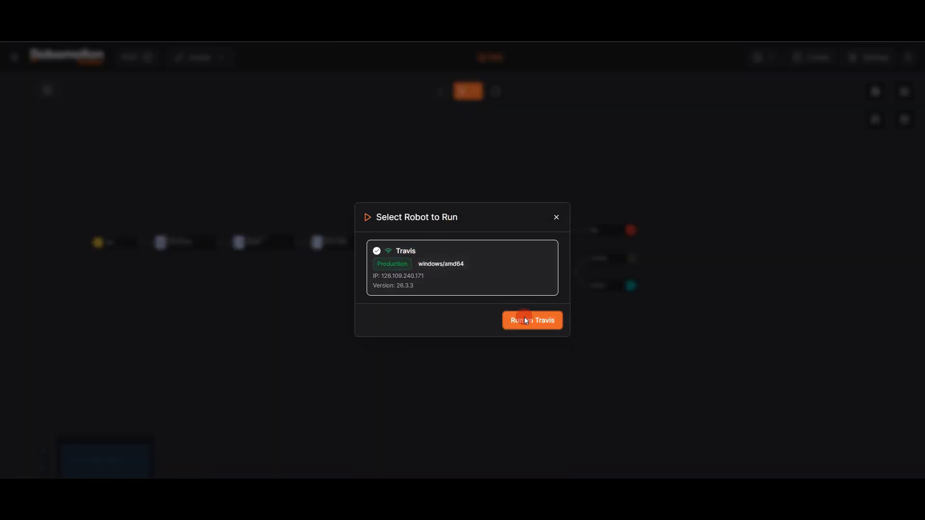
click(524, 317)
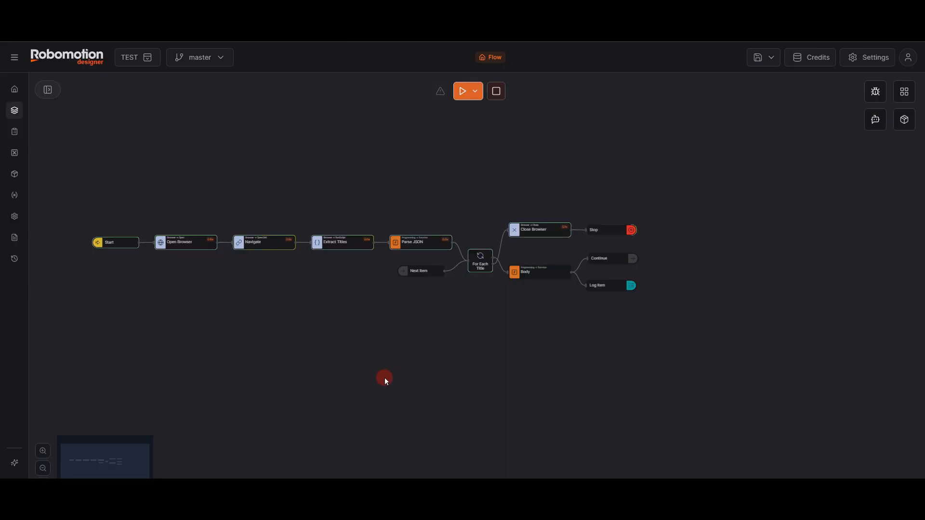
Step: Examine the executed flow's nodes around the For Each Title loop and reopen the AI Assistant conversation
drag(581, 266, 586, 260)
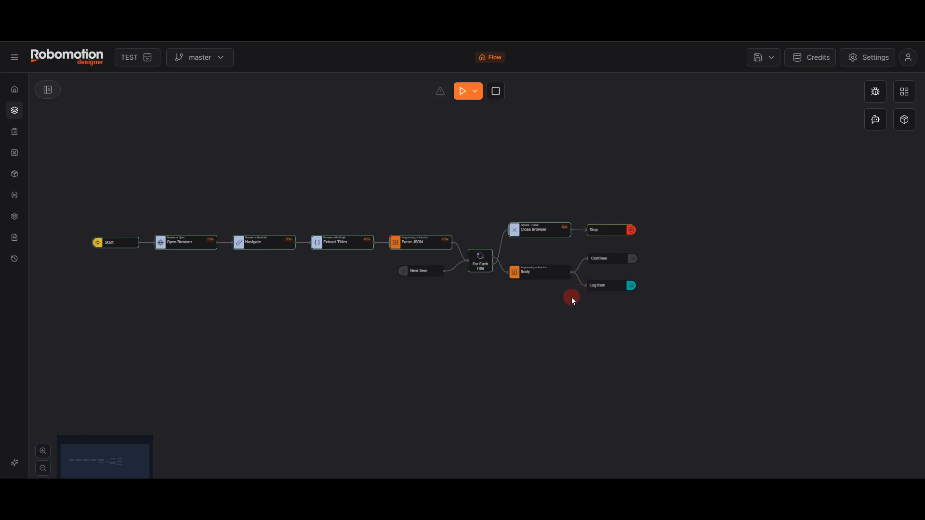
scroll(510, 294, up, 5)
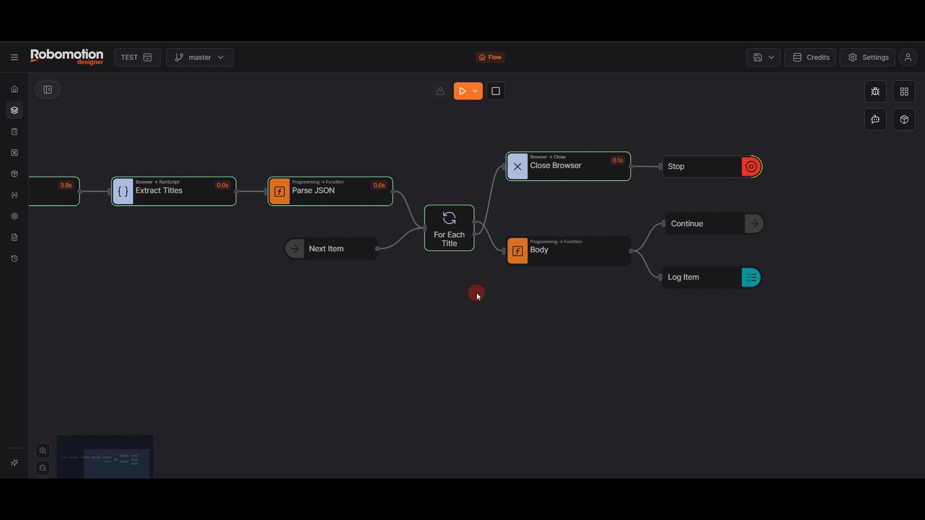
scroll(469, 303, down, 5)
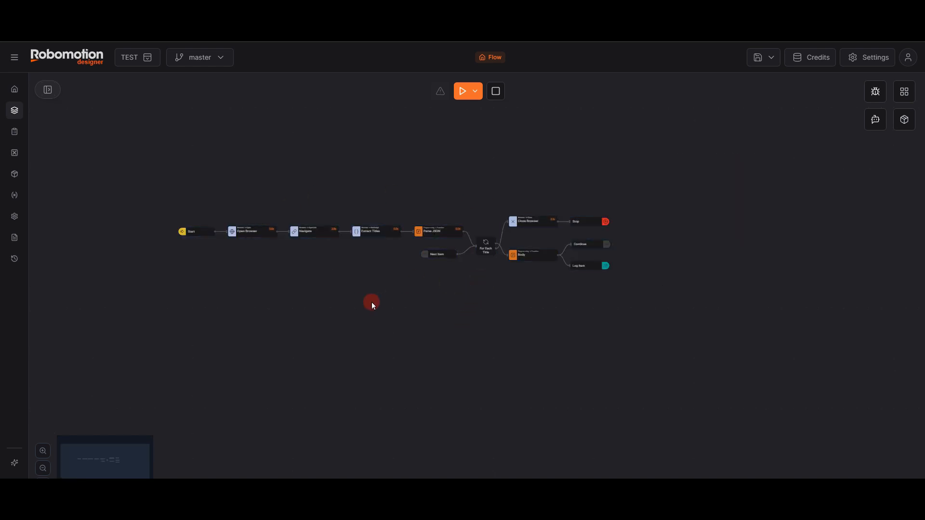
click(874, 119)
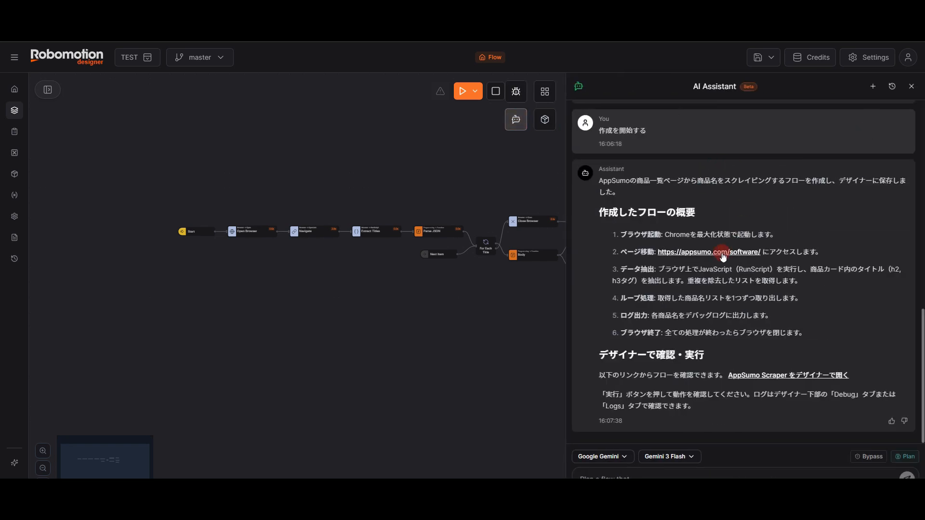